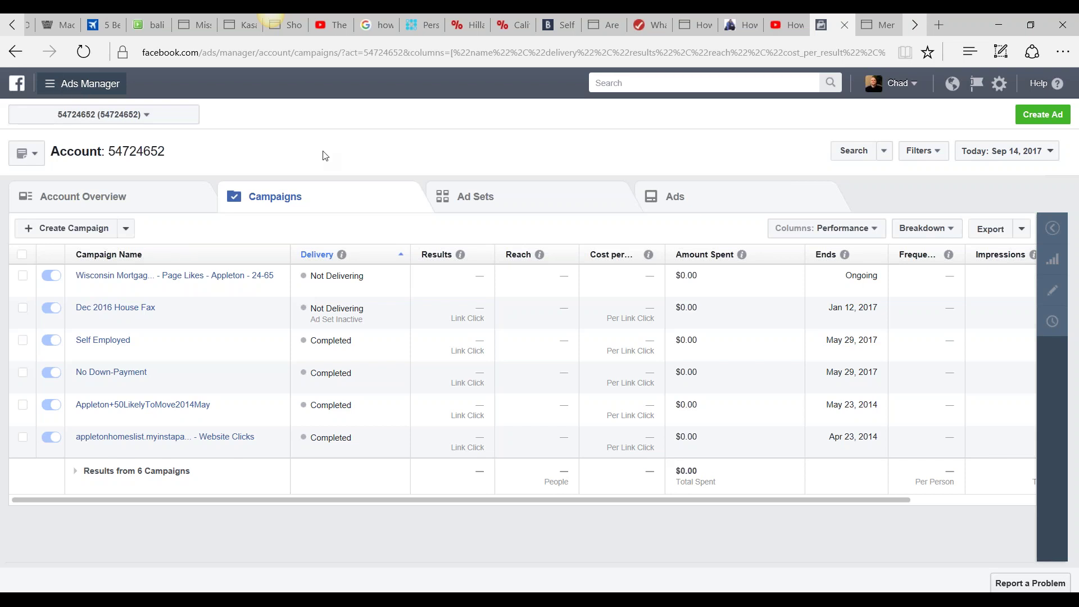
Open the ad account's Pixels page and set the data source filter to Facebook Pixels.
{"action": "left_click", "coordinate": [79, 90]}
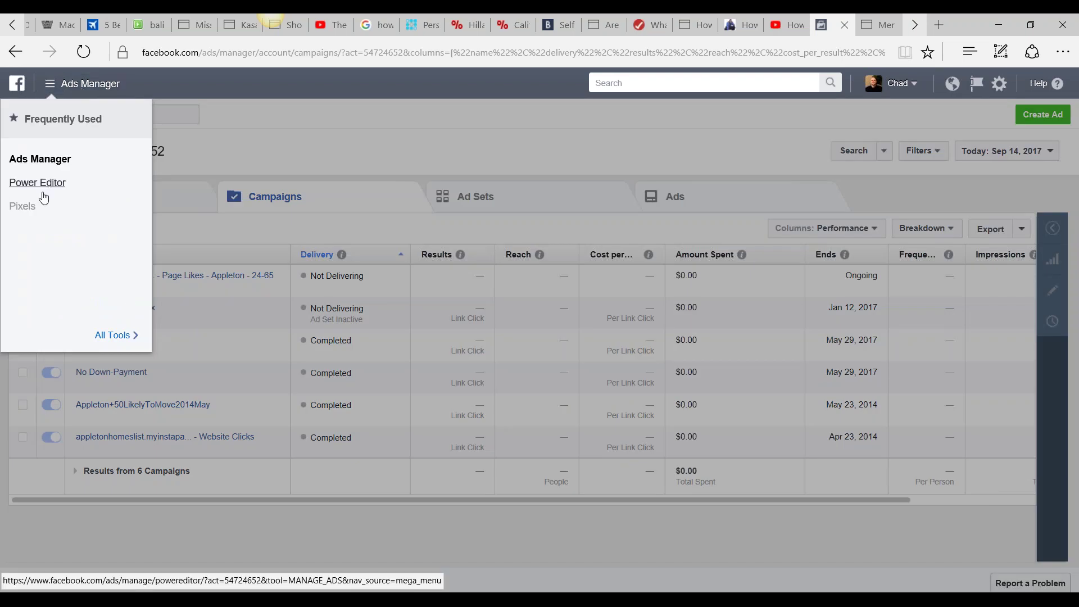
{"action": "mouse_move", "coordinate": [97, 340]}
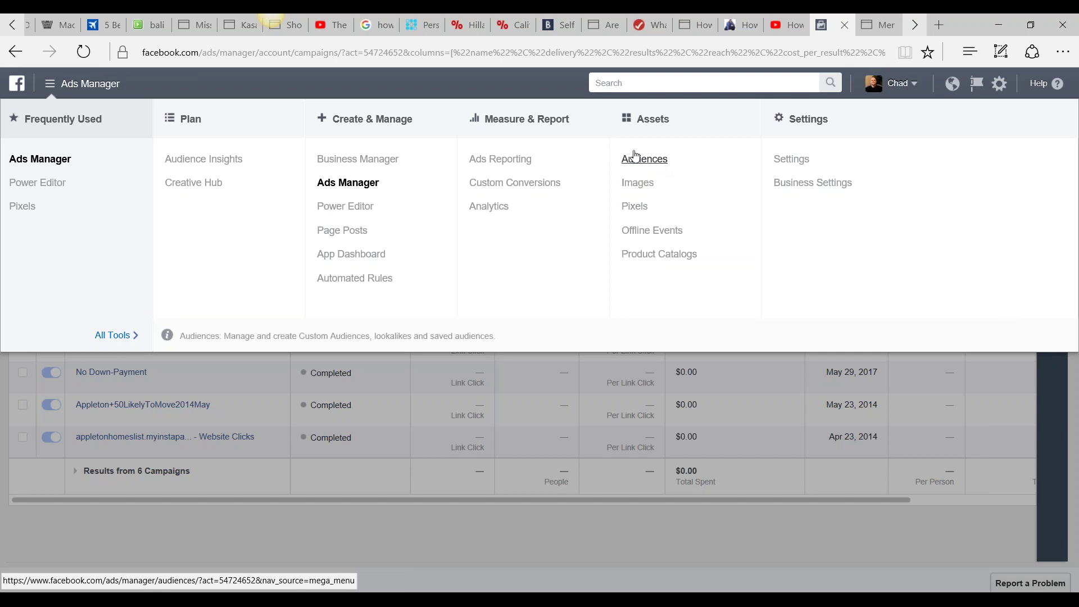
{"action": "left_click", "coordinate": [635, 207]}
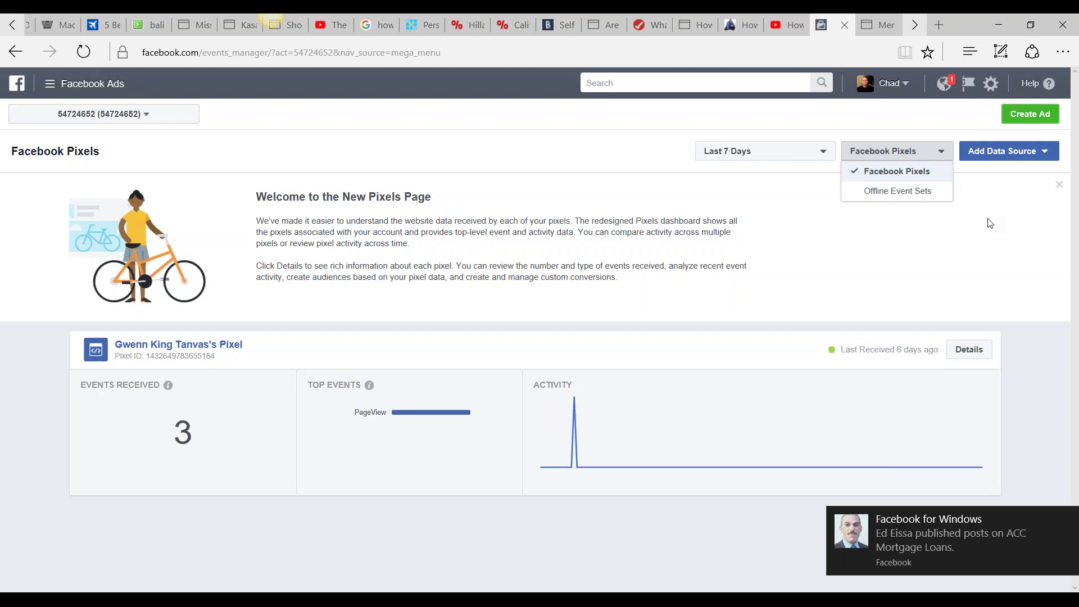
{"action": "left_click", "coordinate": [1066, 519]}
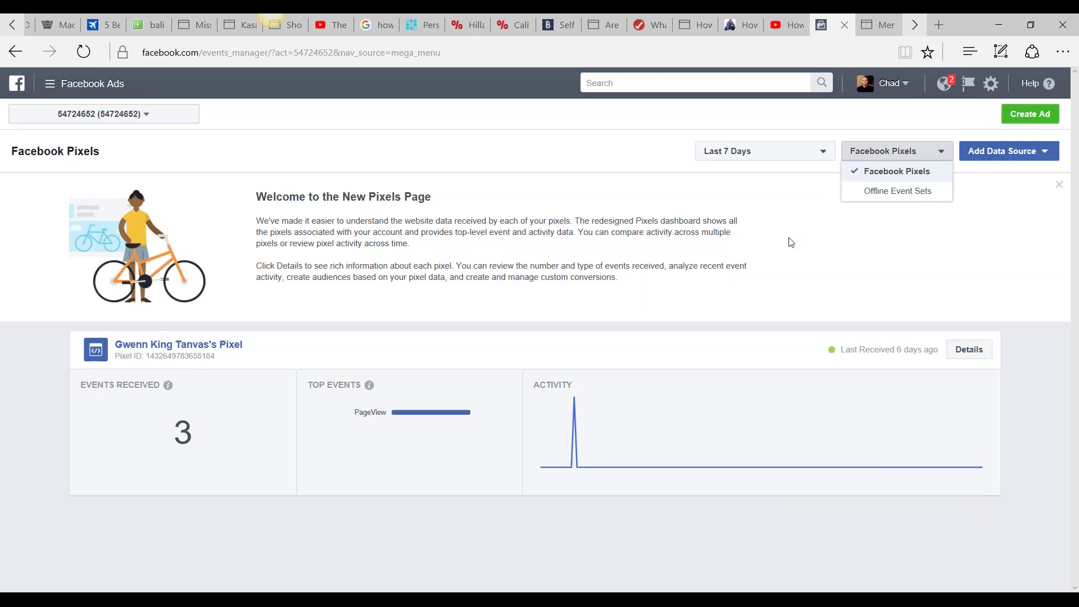
{"action": "left_click", "coordinate": [915, 176]}
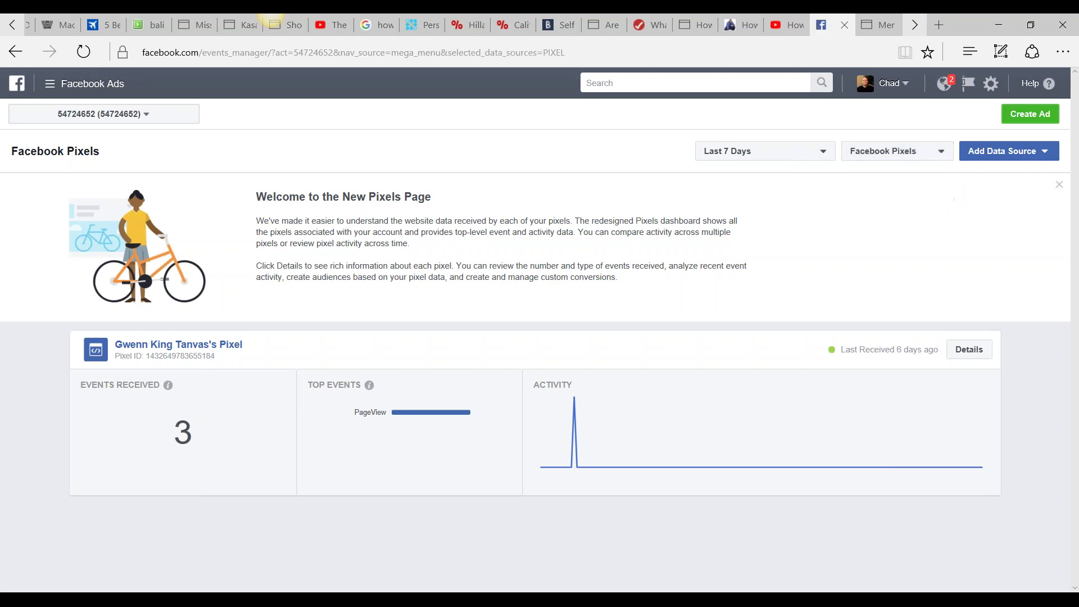
{"action": "left_click", "coordinate": [931, 160]}
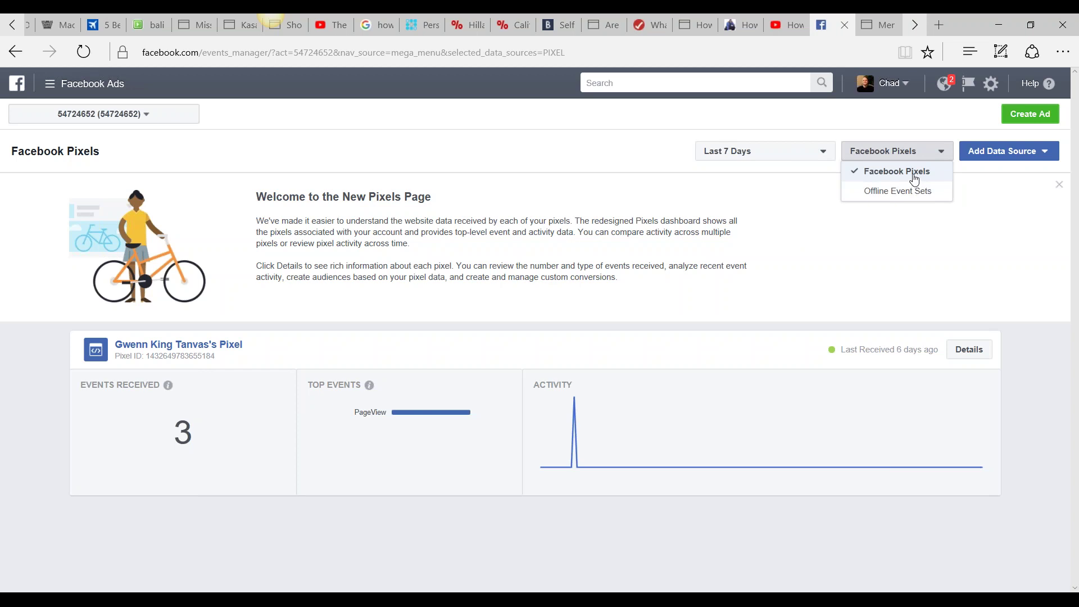
{"action": "left_click", "coordinate": [914, 177]}
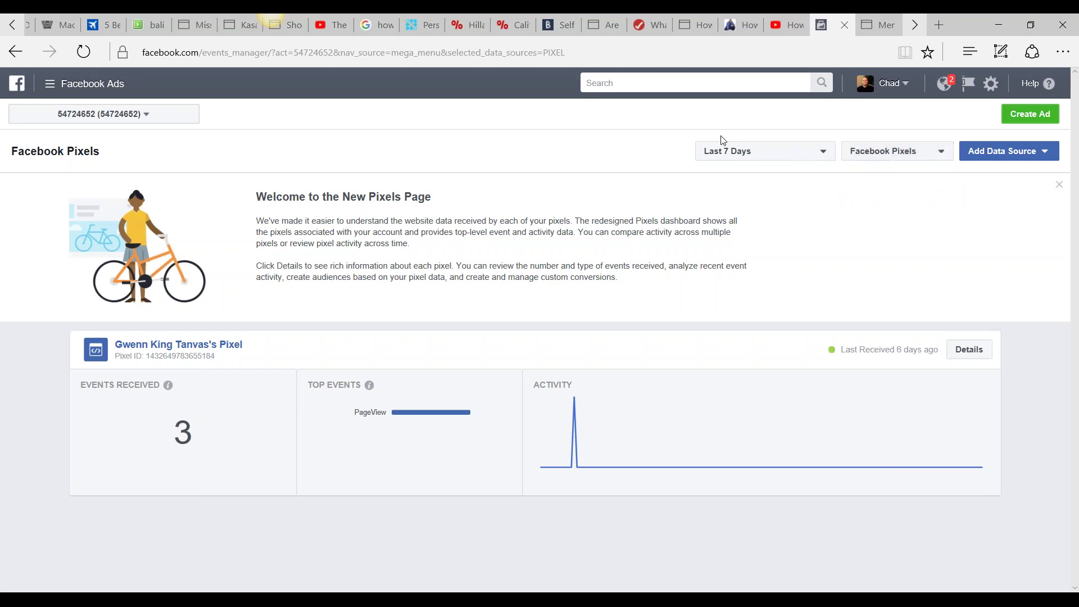
Open the existing pixel's details and start its setup with the option to manually install the code.
{"action": "left_click", "coordinate": [1039, 161]}
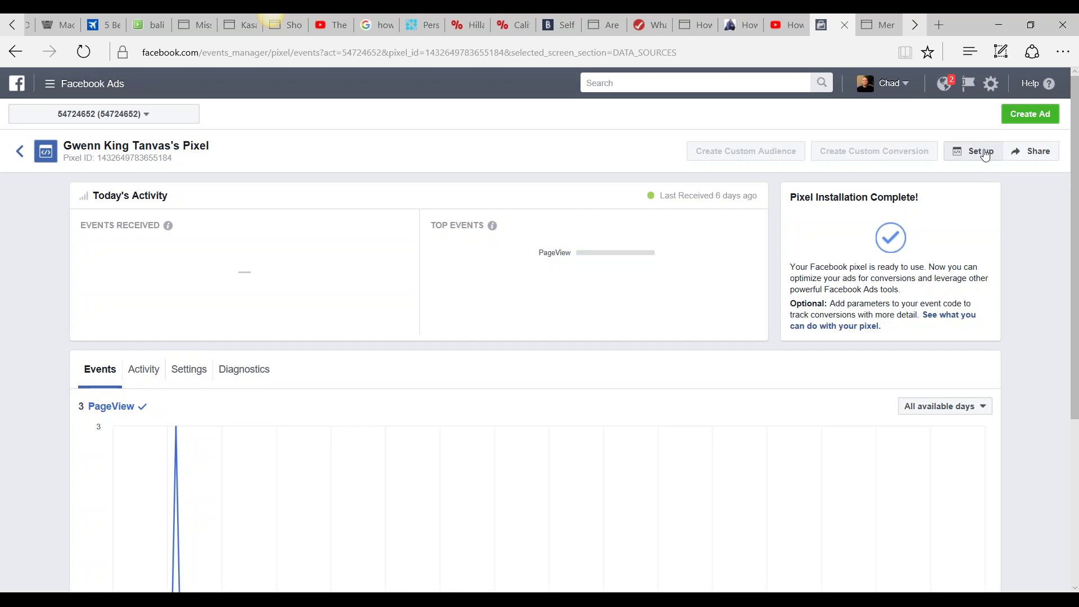
{"action": "left_click_drag", "start_coordinate": [790, 197], "coordinate": [942, 201]}
{"action": "left_click", "coordinate": [949, 197]}
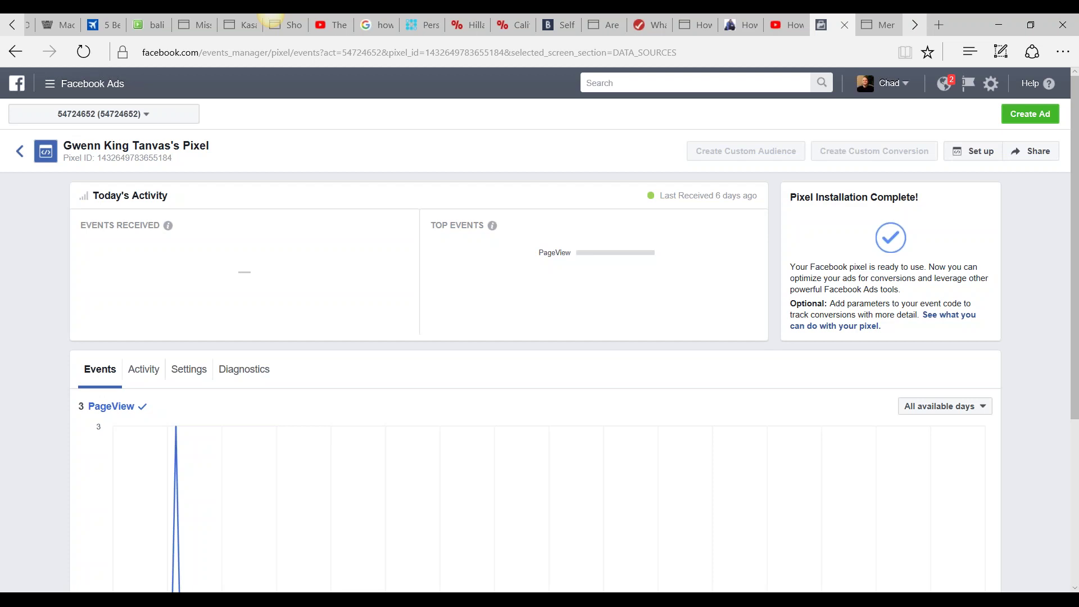
{"action": "left_click", "coordinate": [981, 156]}
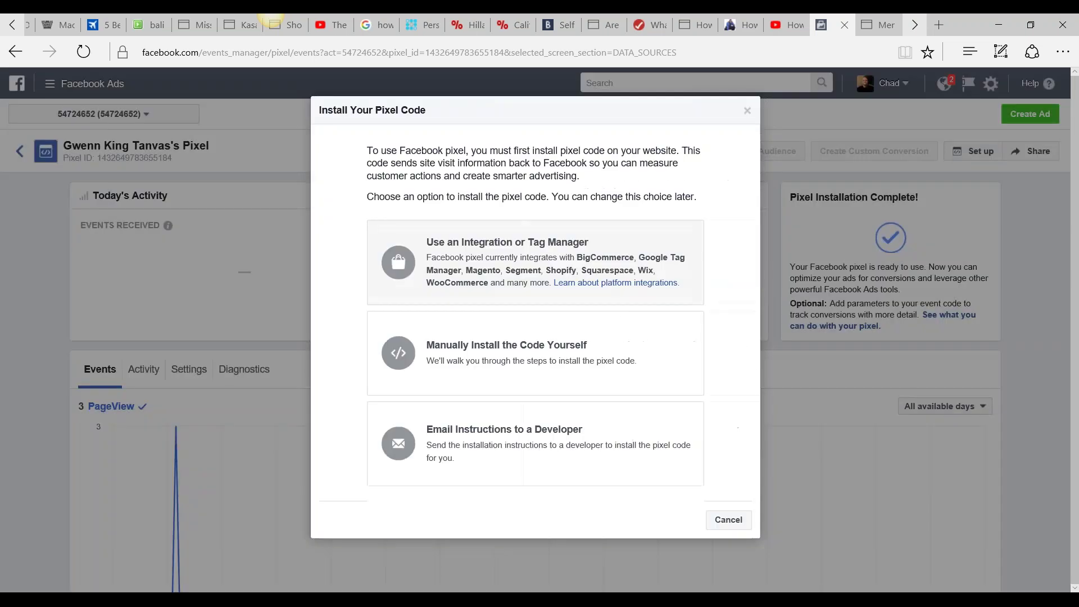
{"action": "left_click", "coordinate": [621, 365]}
{"action": "left_click", "coordinate": [475, 365]}
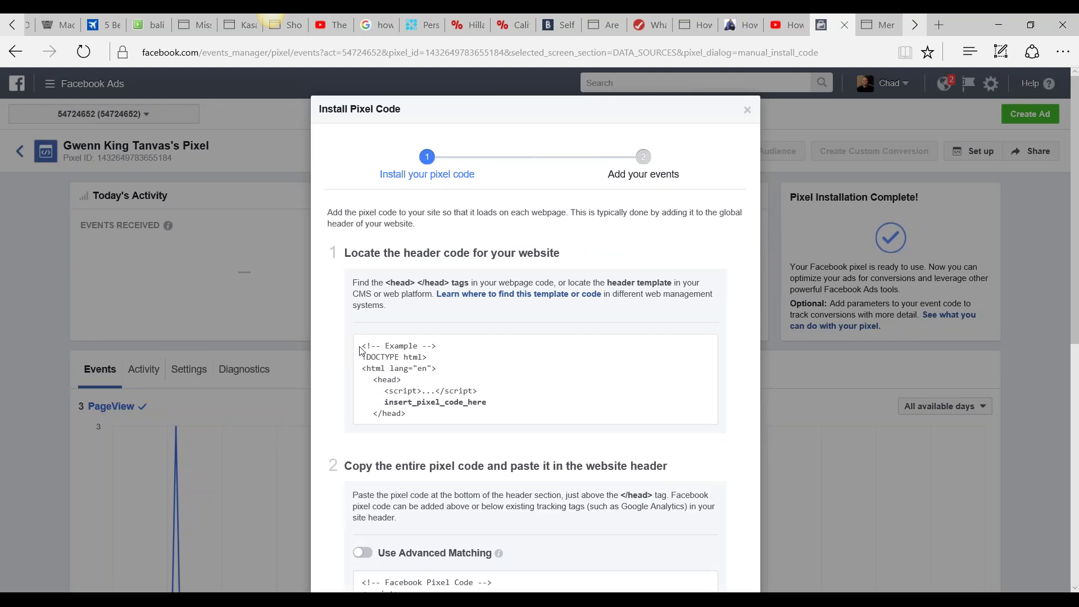
Highlight the example header code, then copy the entire Facebook pixel code to the clipboard.
{"action": "left_click_drag", "start_coordinate": [359, 350], "coordinate": [457, 441]}
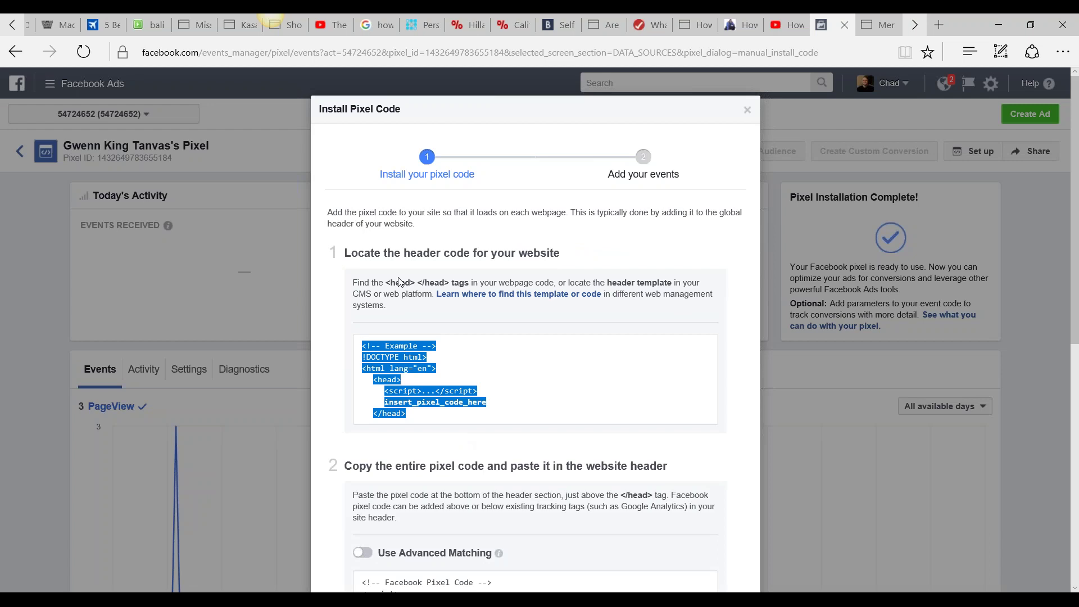
{"action": "left_click", "coordinate": [753, 405]}
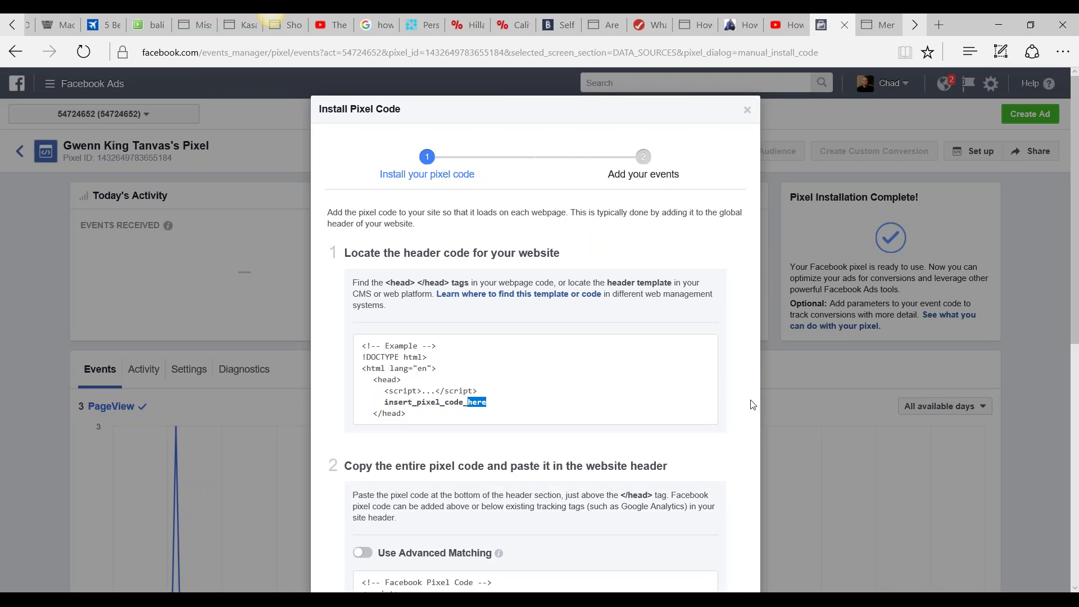
{"action": "left_click_drag", "start_coordinate": [1073, 267], "coordinate": [1074, 471]}
{"action": "mouse_move", "coordinate": [392, 219]}
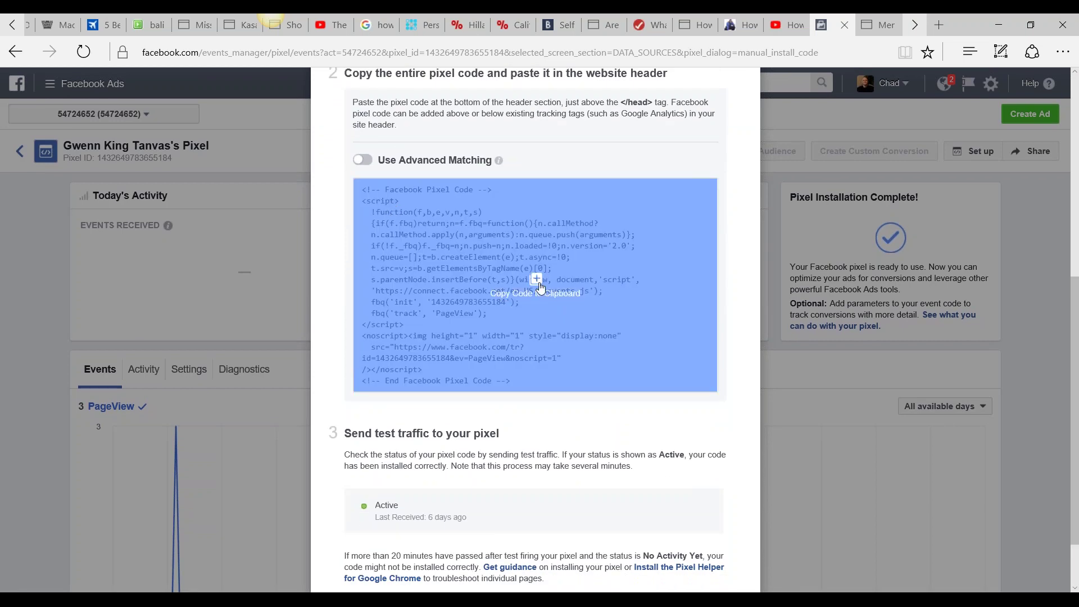
{"action": "left_click", "coordinate": [535, 284]}
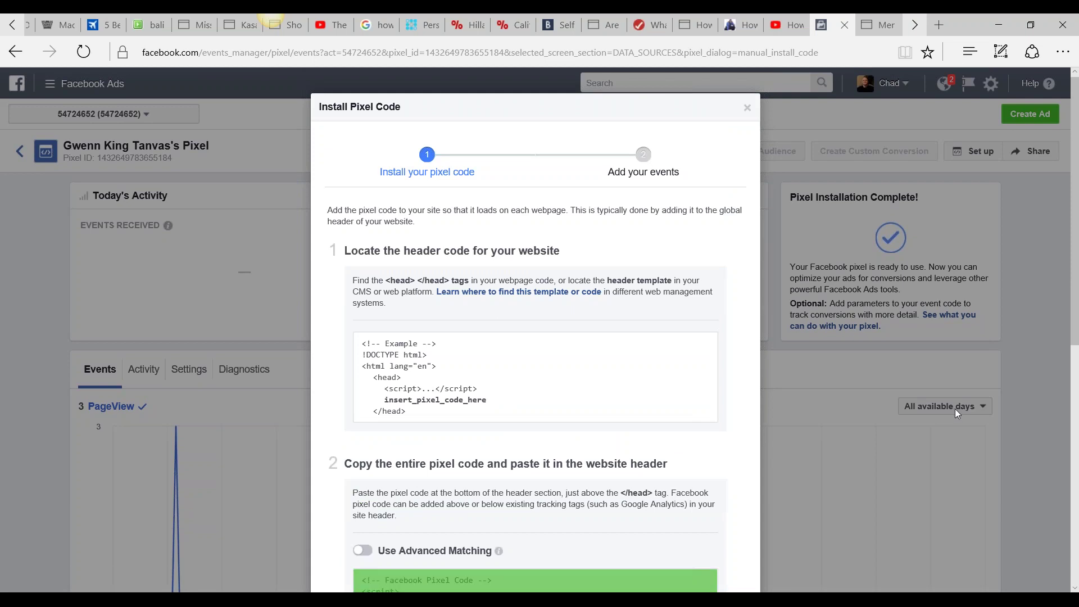
Review the remaining pixel installation instructions through to the event options and close the setup dialog.
{"action": "left_click_drag", "start_coordinate": [1075, 309], "coordinate": [1074, 453]}
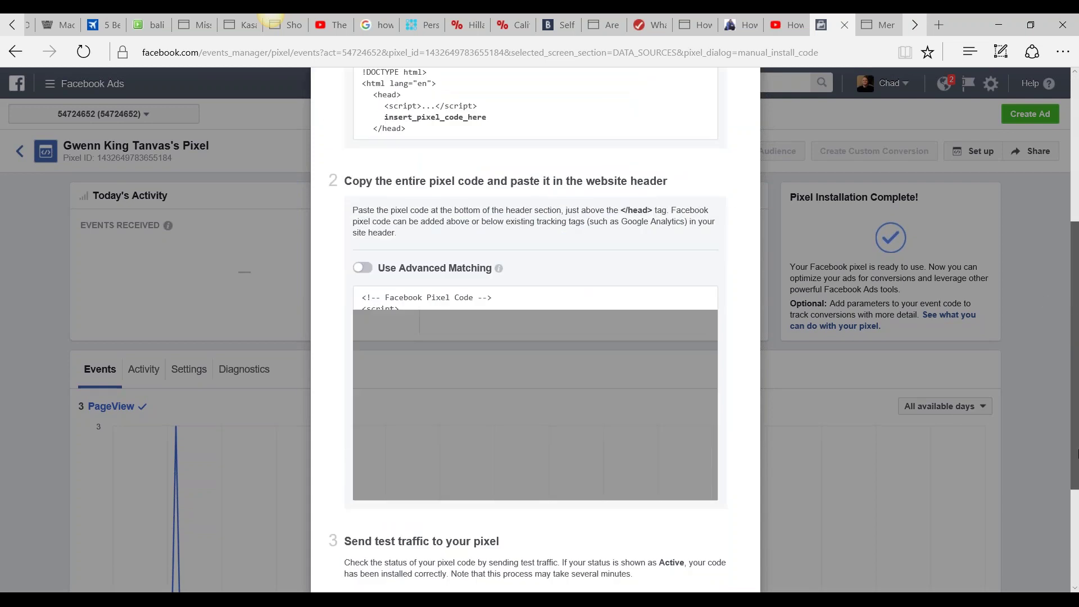
{"action": "left_click_drag", "start_coordinate": [1076, 454], "coordinate": [1075, 354]}
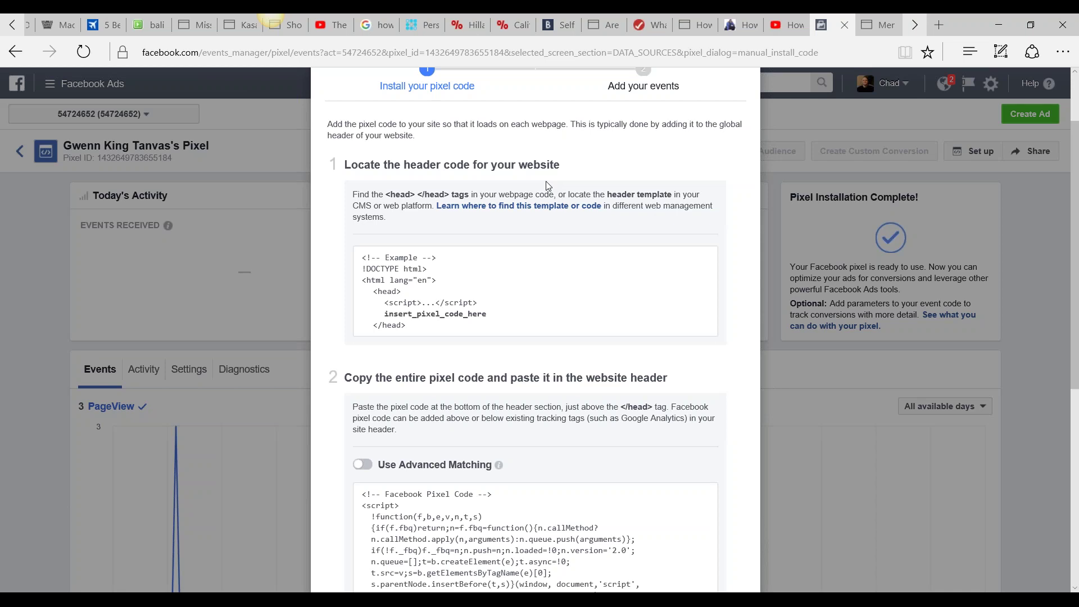
{"action": "scroll", "coordinate": [1078, 227], "scroll_direction": "down", "scroll_amount": 5}
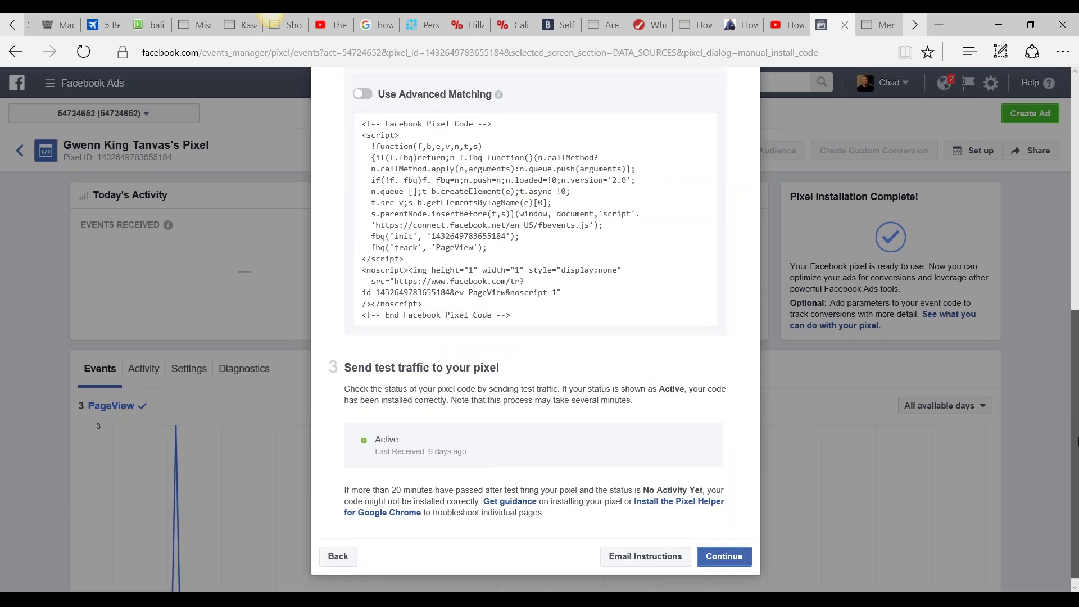
{"action": "mouse_move", "coordinate": [494, 307]}
{"action": "left_click", "coordinate": [537, 206]}
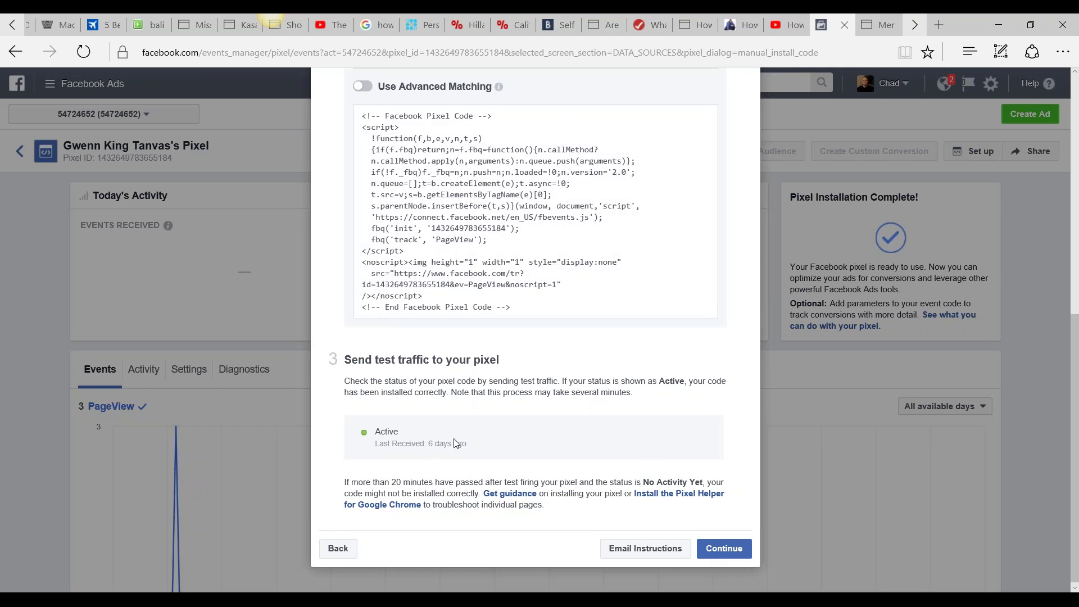
{"action": "left_click", "coordinate": [711, 554]}
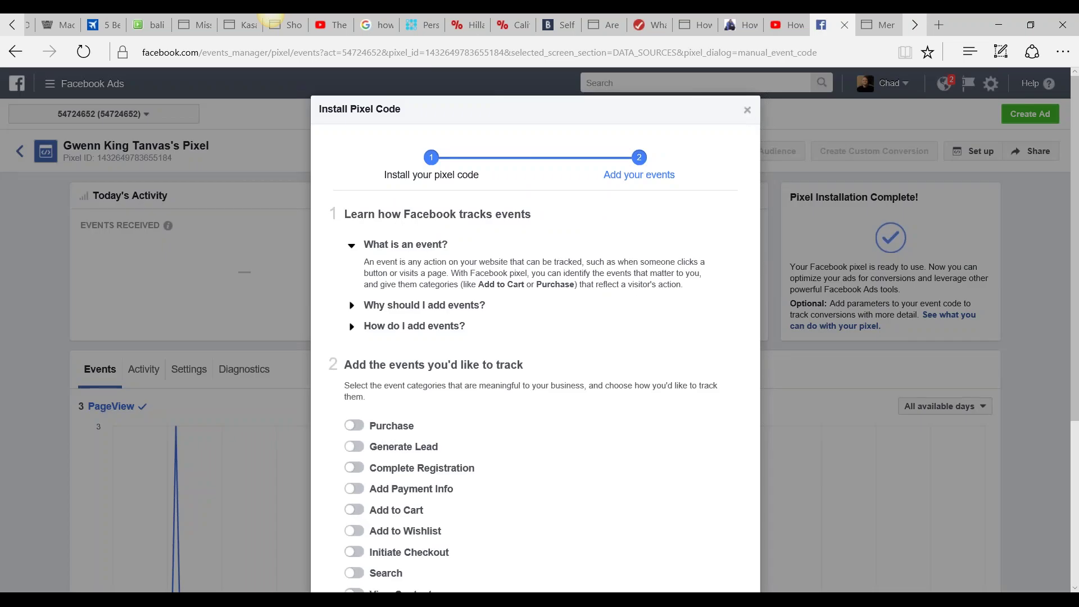
{"action": "left_click", "coordinate": [747, 110]}
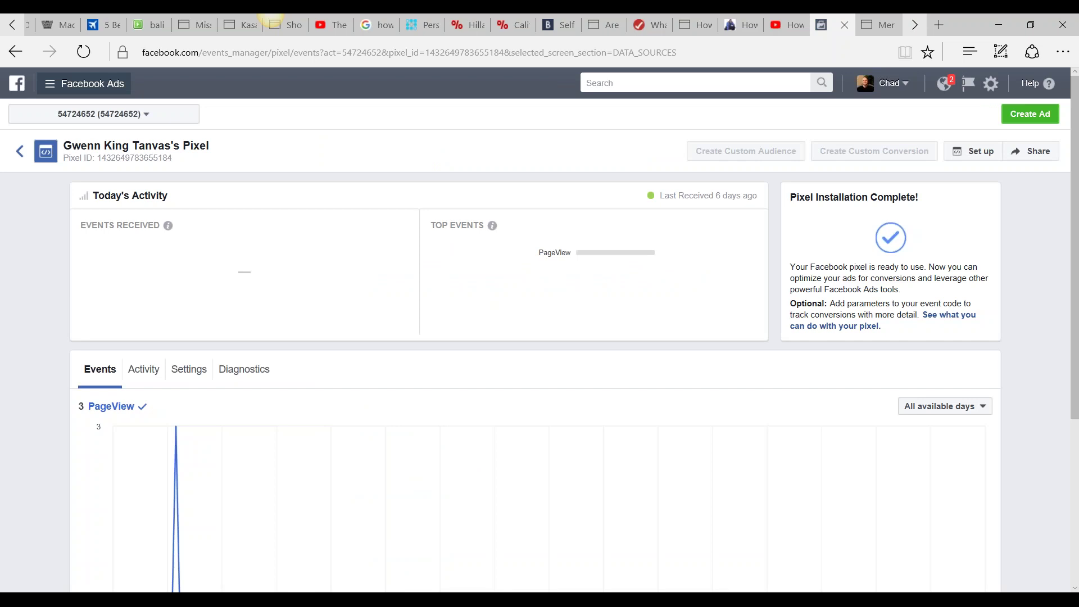
Open the Audiences page of the ad account from the full list of tools.
{"action": "left_click", "coordinate": [60, 91]}
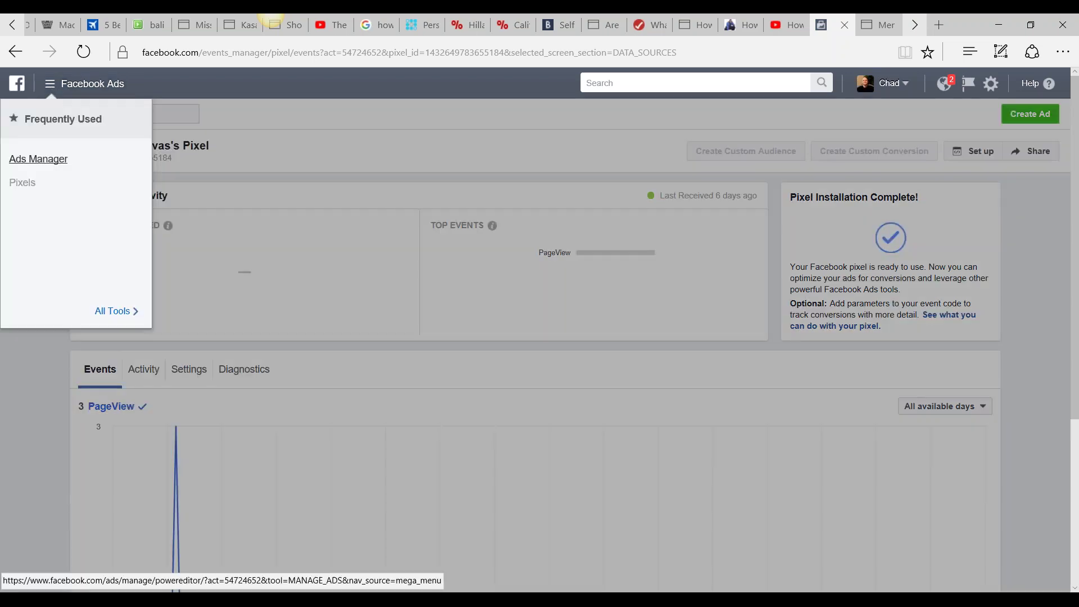
{"action": "left_click", "coordinate": [116, 311]}
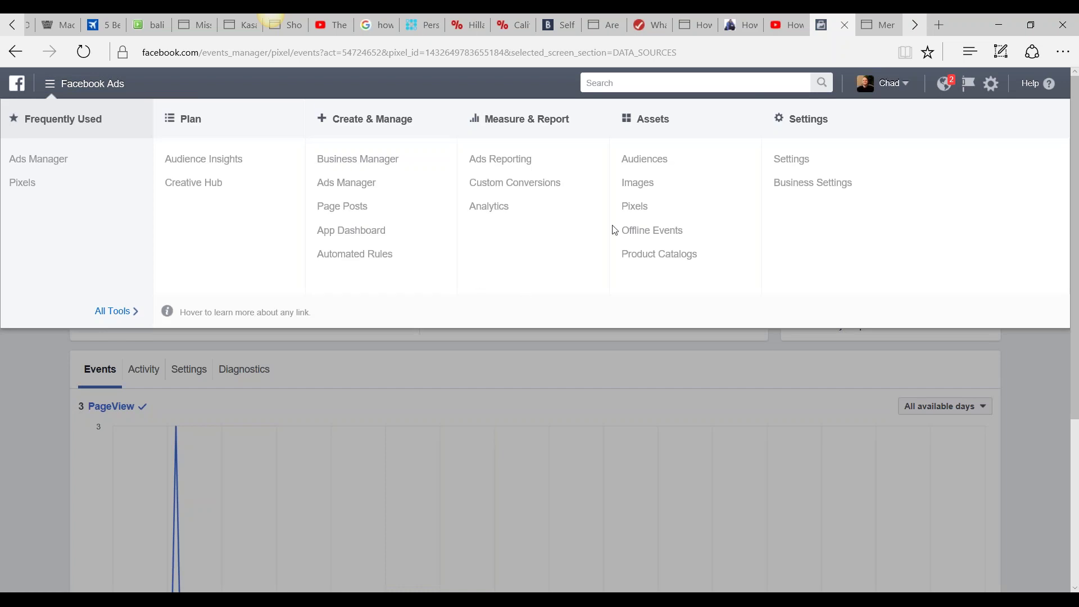
{"action": "left_click", "coordinate": [646, 160]}
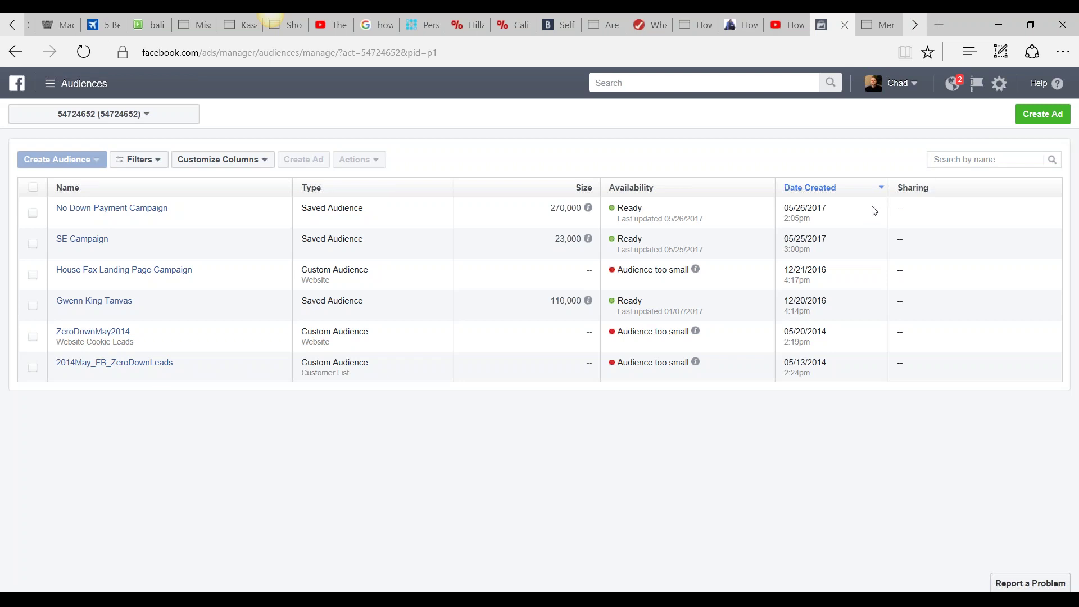
Start a new ad campaign with the Traffic objective, name it "Audience - Refi", and continue to the ad set.
{"action": "left_click", "coordinate": [1044, 114]}
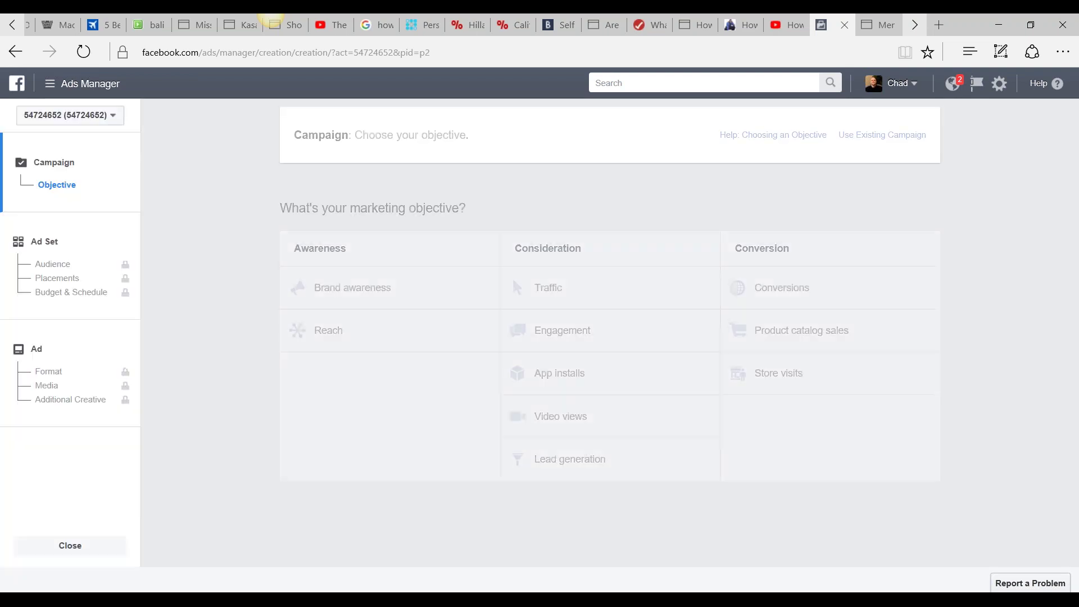
{"action": "left_click", "coordinate": [559, 288]}
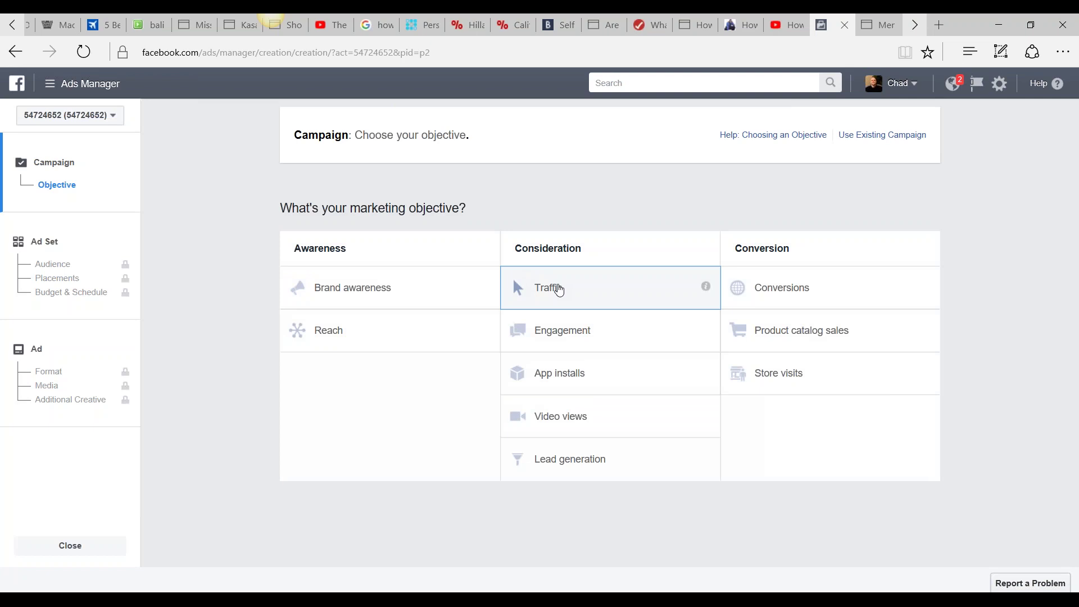
{"action": "double_click", "coordinate": [624, 426]}
{"action": "mouse_move", "coordinate": [556, 421]}
{"action": "type", "text": "Audience"}
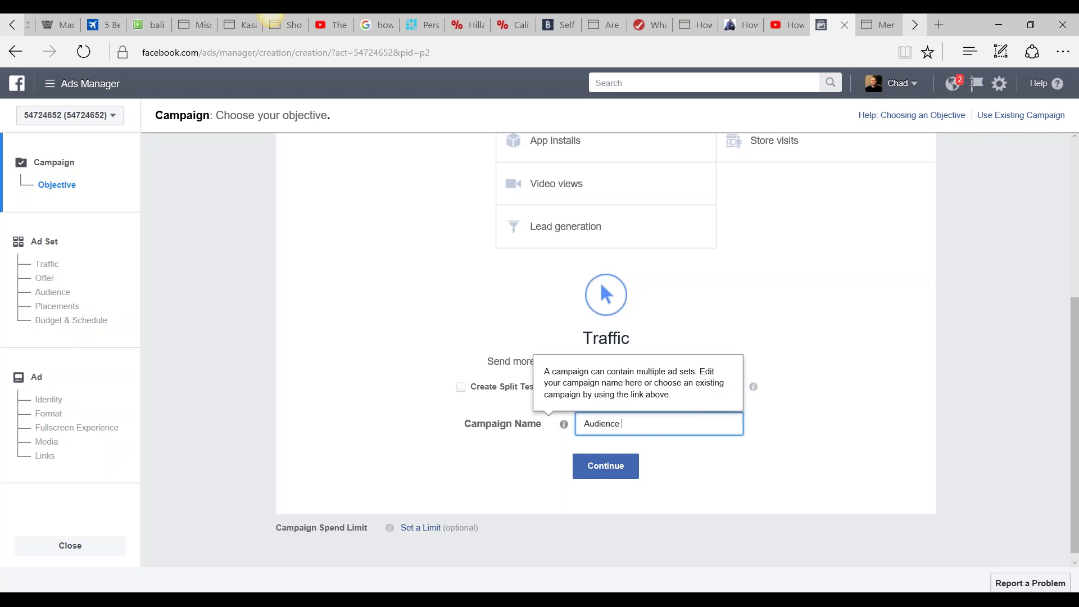
{"action": "type", "text": " - Refi"}
{"action": "left_click", "coordinate": [605, 472]}
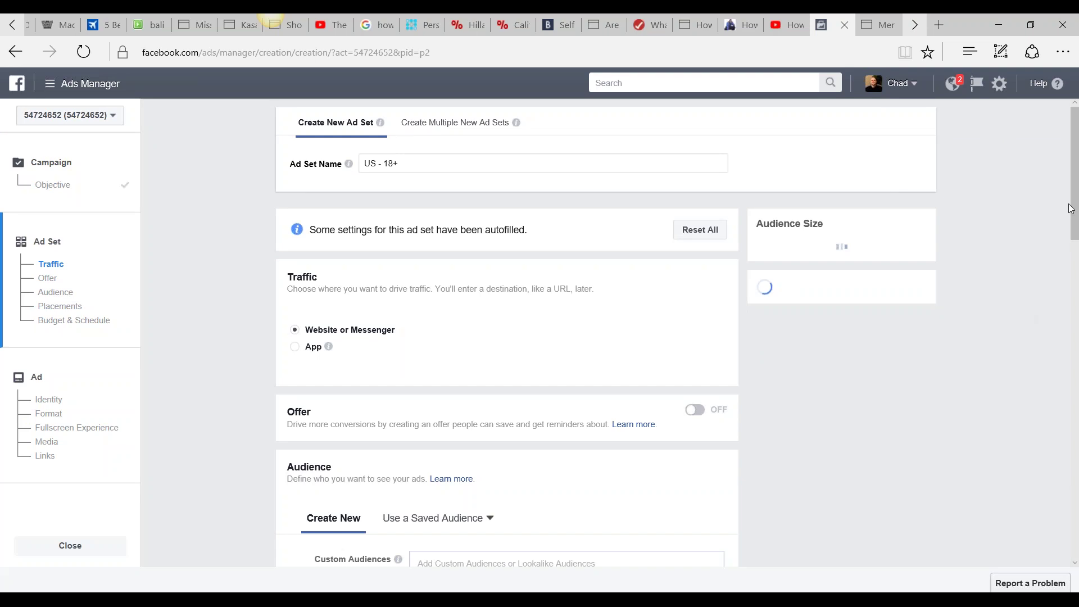
Apply the saved audience "No Down-Payment Campaign" to the new ad set.
{"action": "left_click_drag", "start_coordinate": [1075, 190], "coordinate": [1076, 278]}
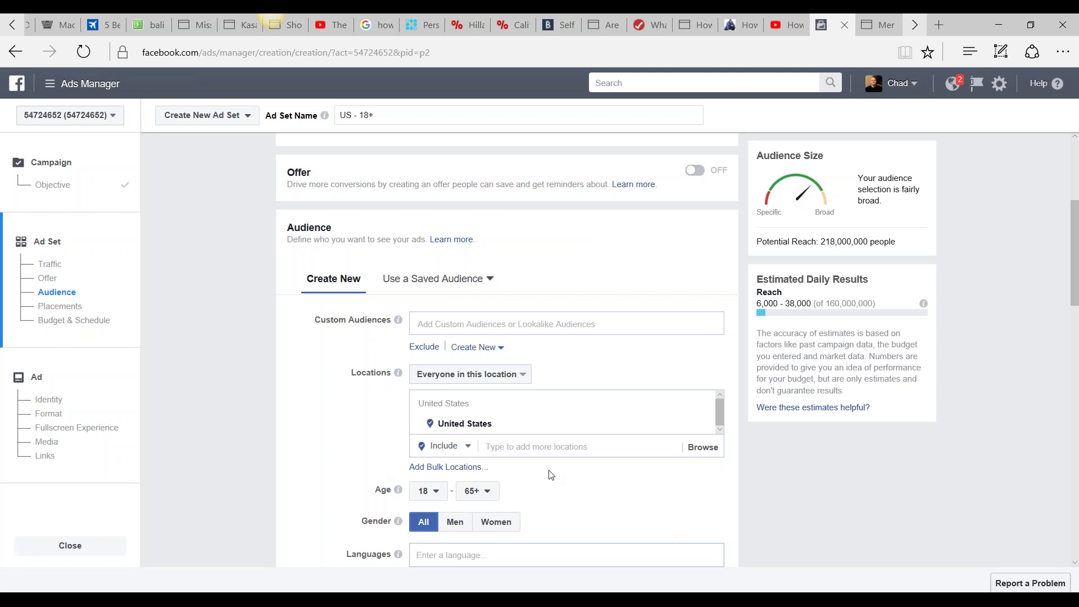
{"action": "left_click", "coordinate": [490, 280]}
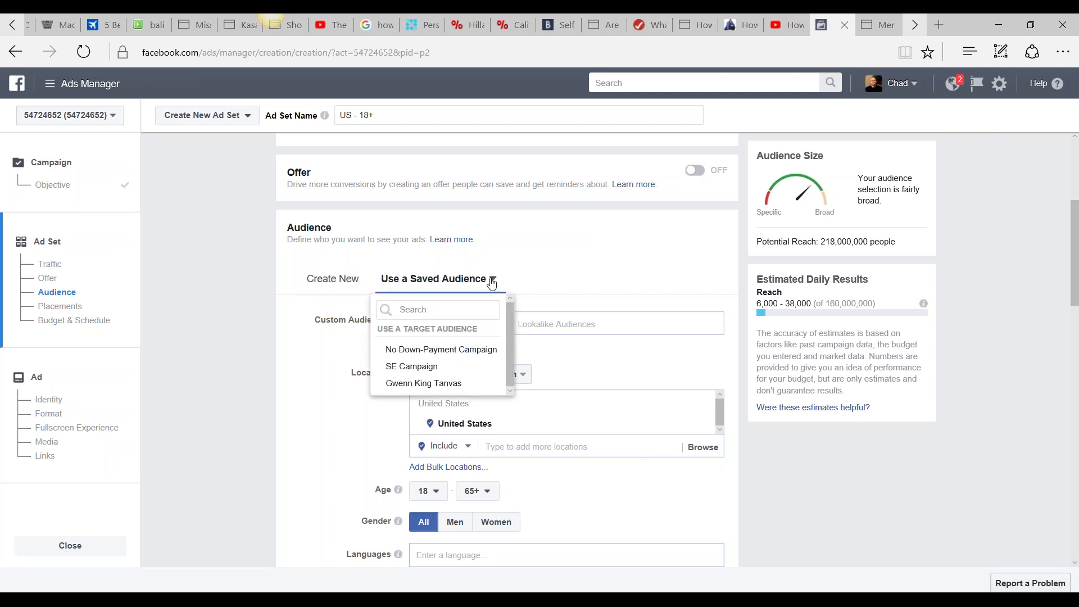
{"action": "left_click", "coordinate": [464, 350]}
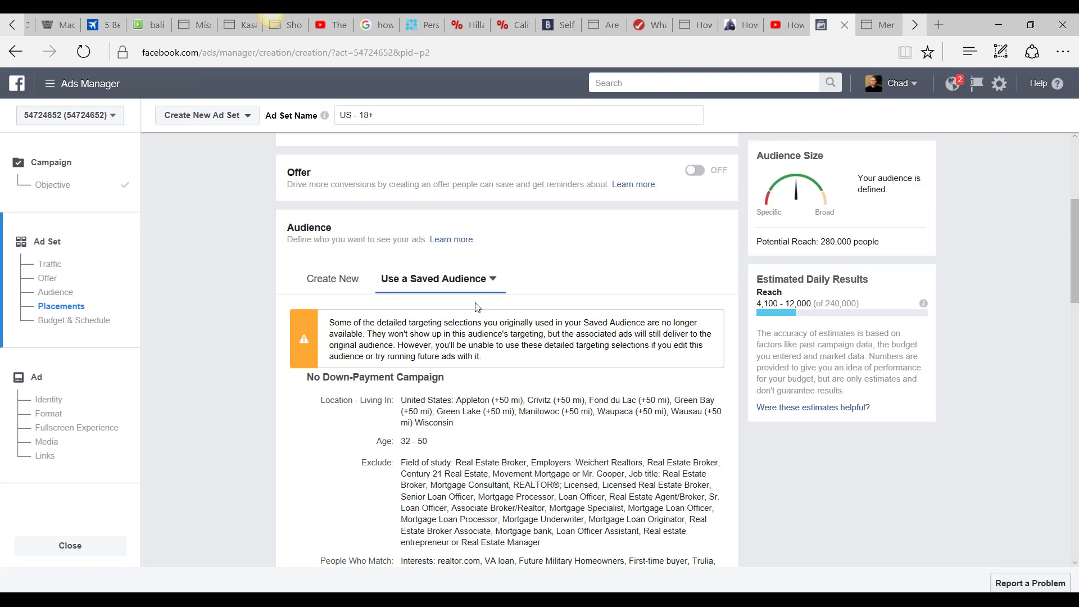
Examine the ad set's placements, budget and schedule, the other saved audiences, and the chosen audience's targeting details.
{"action": "left_click_drag", "start_coordinate": [1074, 260], "coordinate": [1077, 449]}
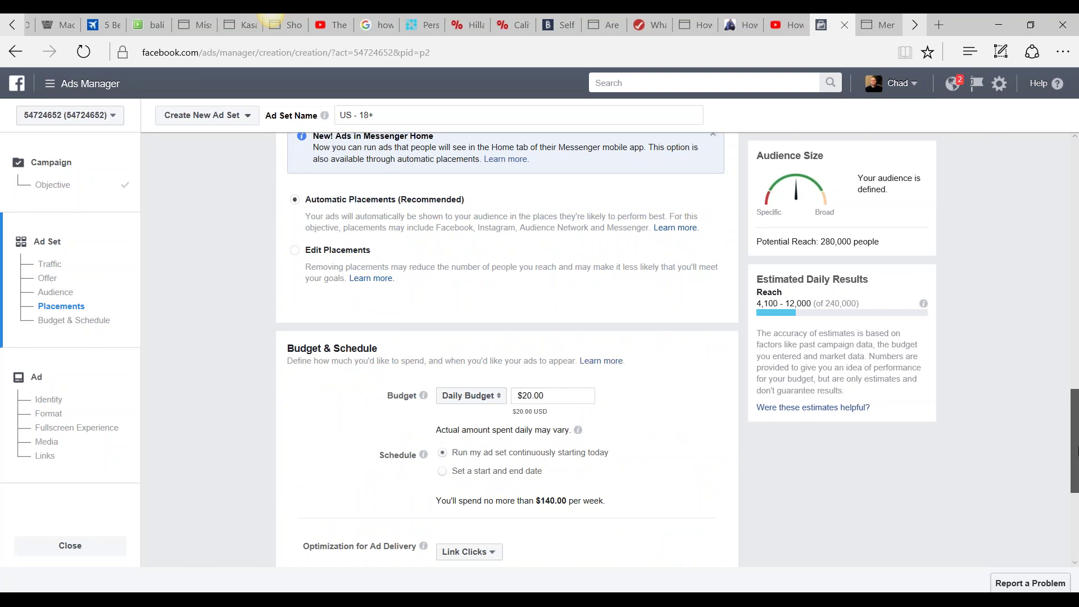
{"action": "left_click_drag", "start_coordinate": [1077, 444], "coordinate": [1074, 245]}
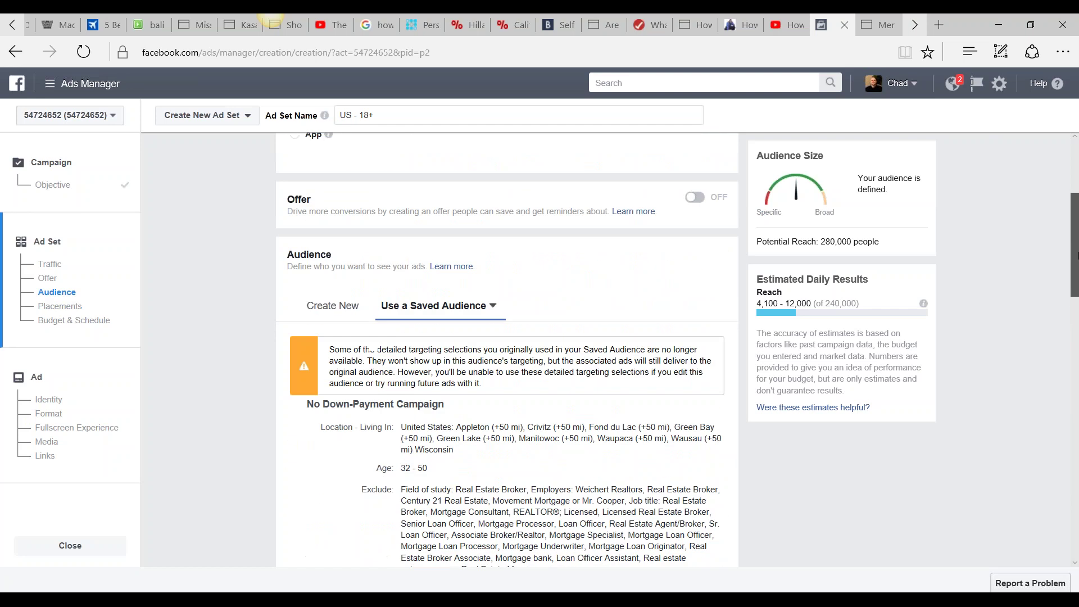
{"action": "left_click", "coordinate": [493, 306]}
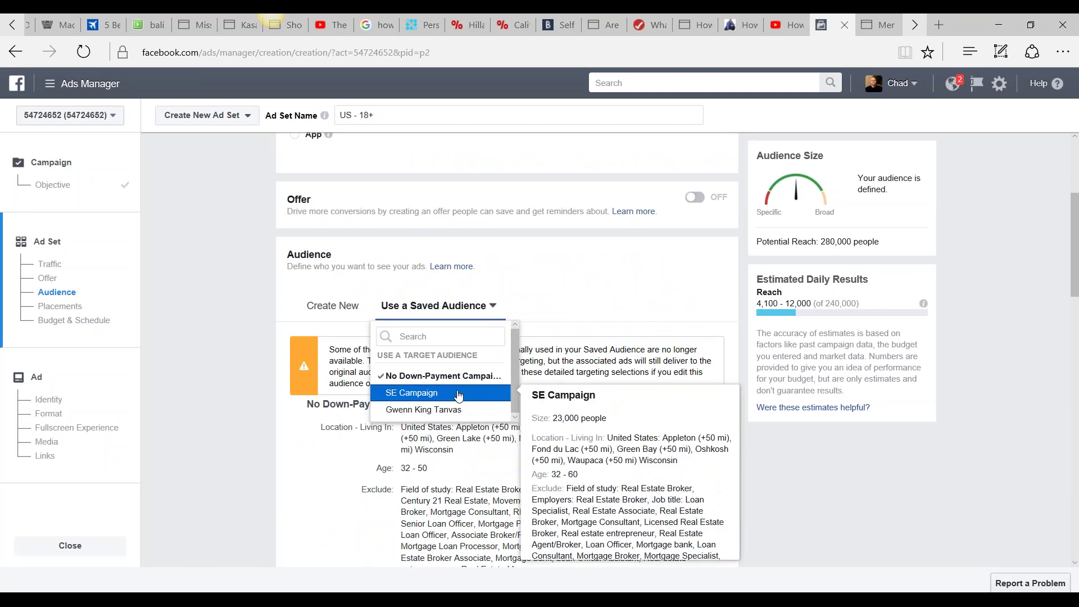
{"action": "left_click", "coordinate": [589, 291]}
{"action": "left_click_drag", "start_coordinate": [1074, 280], "coordinate": [1074, 438]}
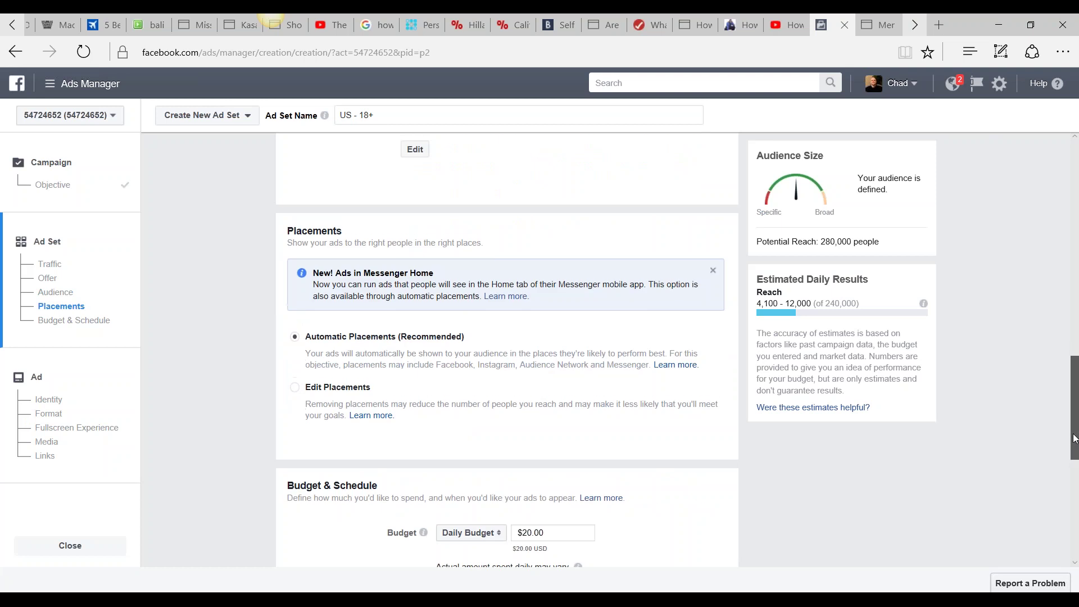
{"action": "scroll", "coordinate": [436, 364], "scroll_direction": "down", "scroll_amount": 4}
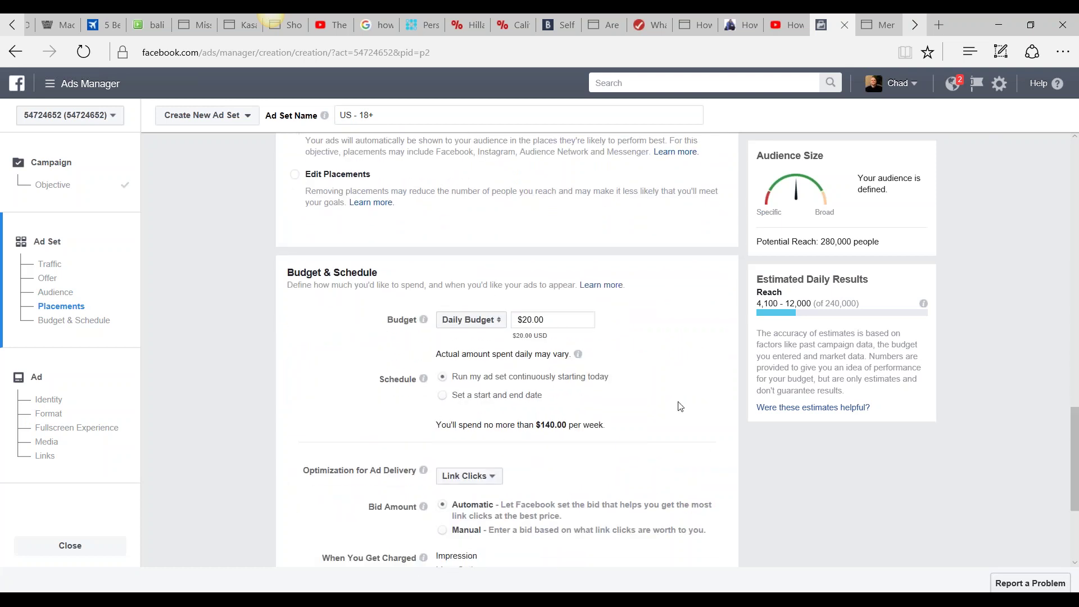
{"action": "left_click", "coordinate": [1075, 547]}
{"action": "left_click_drag", "start_coordinate": [1076, 548], "coordinate": [1071, 355]}
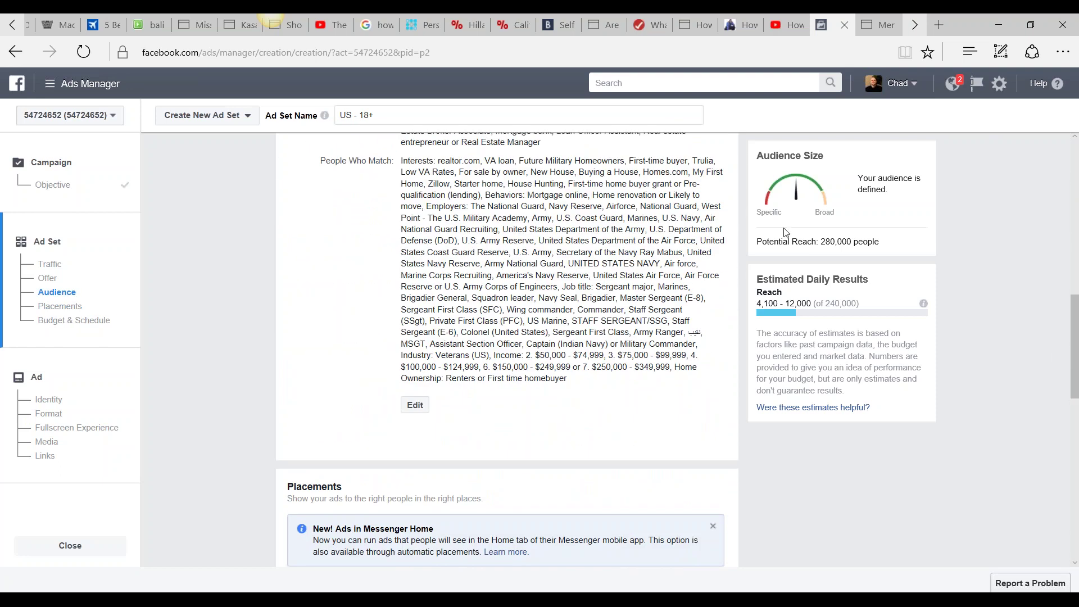